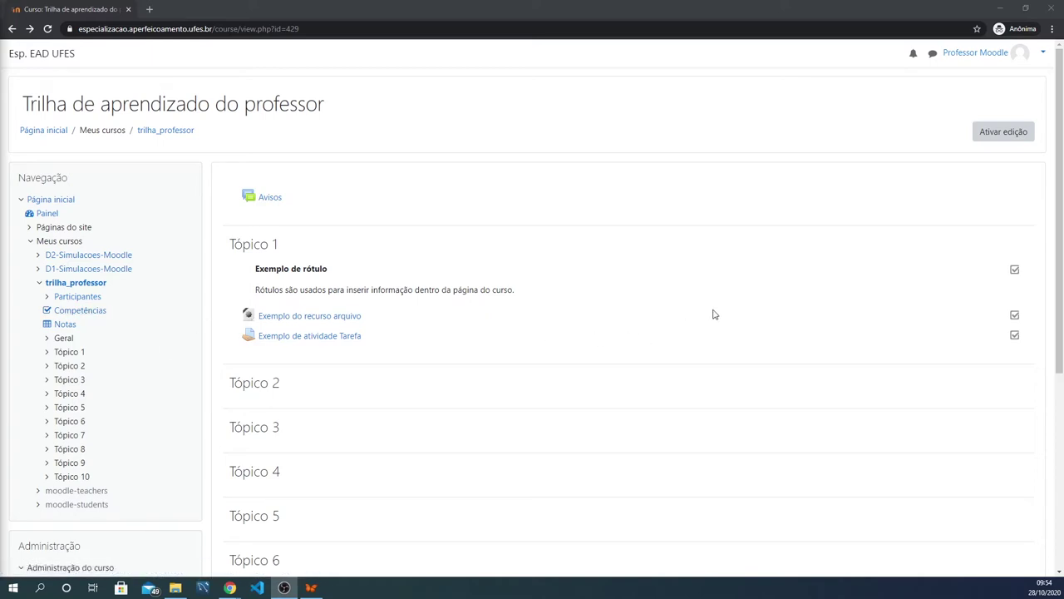
- Open the course's Editar configurações form from the course administration and collapse the Geral and Descrição sections
scroll(154, 330, "down", 1)
scroll(153, 330, "down", 5)
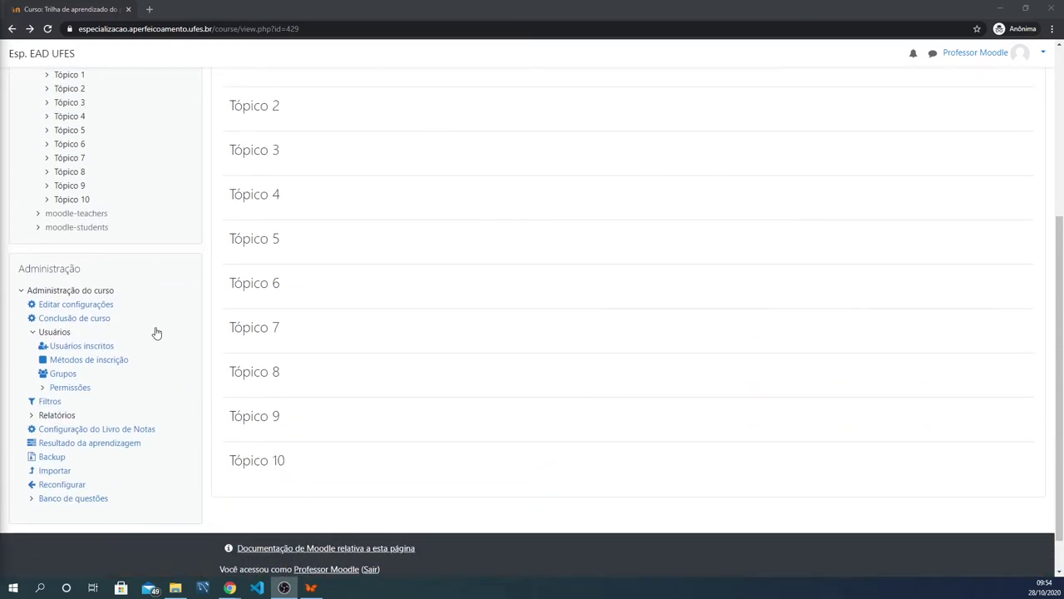
left_click(155, 333)
scroll(104, 304, "up", 4)
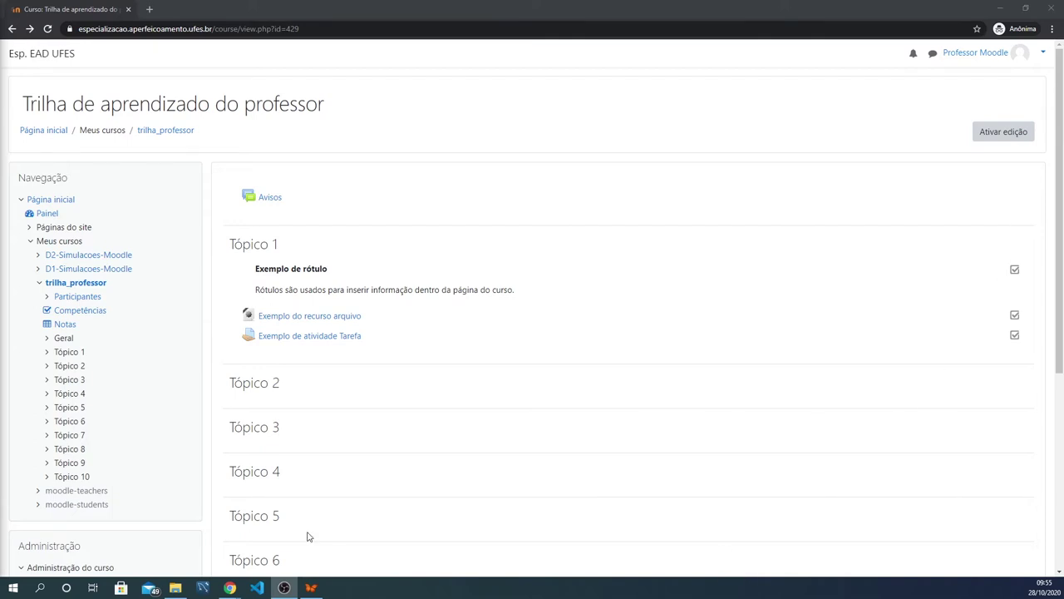
scroll(314, 422, "down", 4)
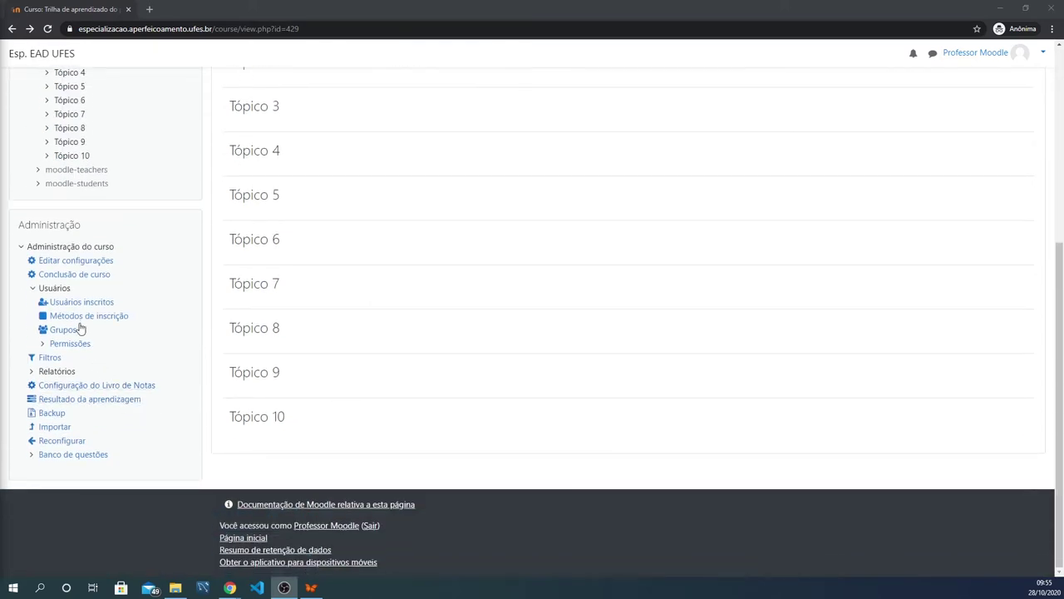
left_click(71, 264)
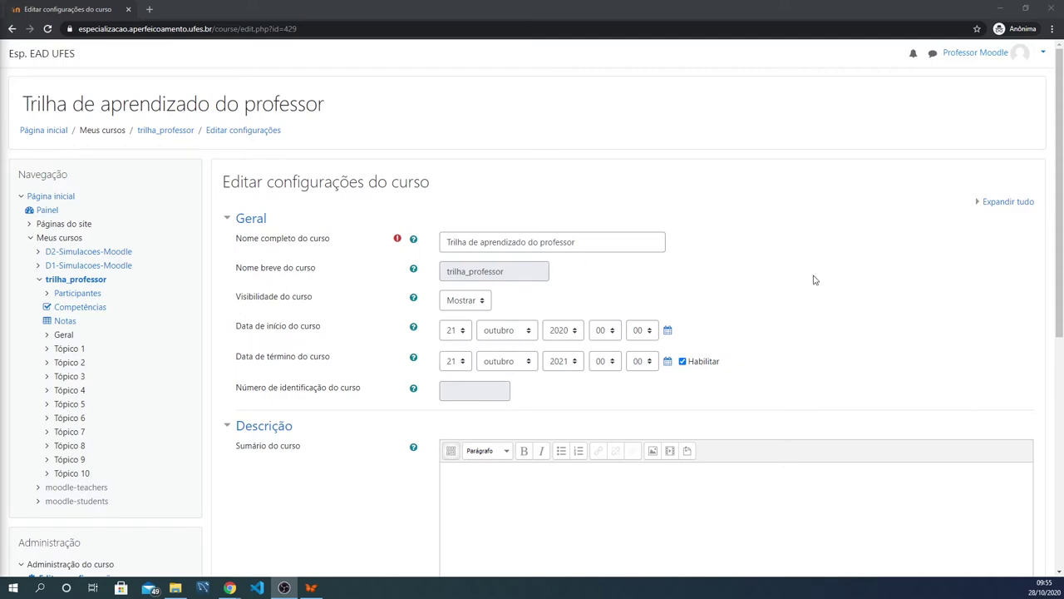
left_click(227, 220)
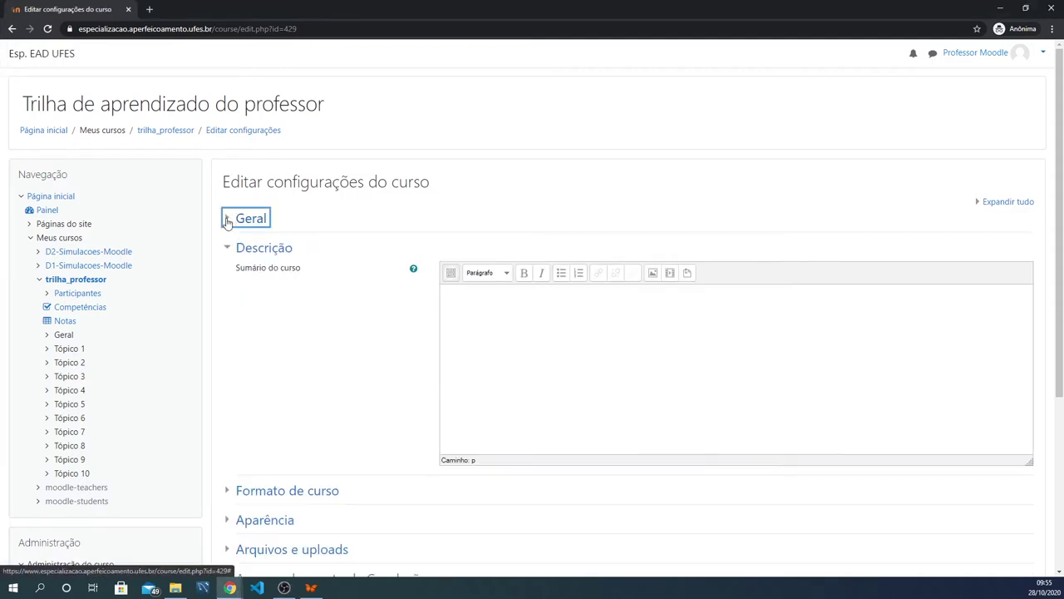
left_click(226, 247)
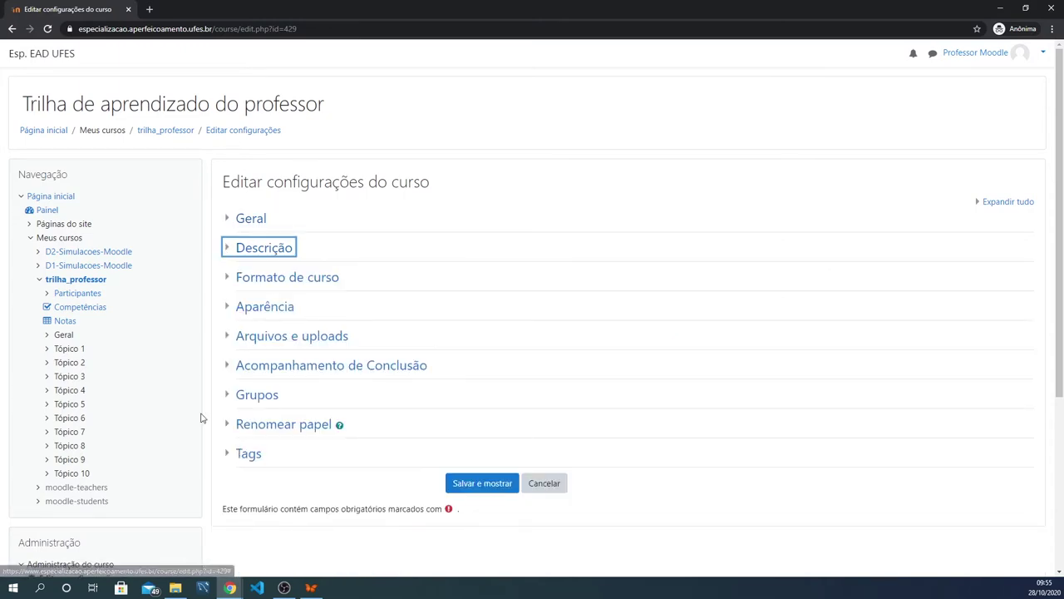
left_click(398, 201)
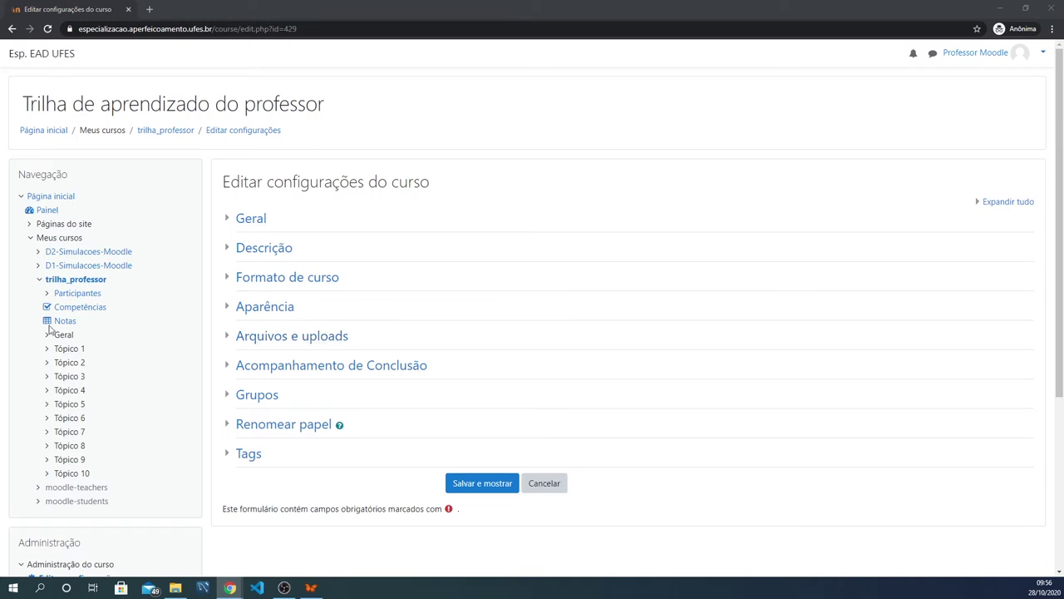
- Examine the Geral section's full course name and the Visibilidade do curso options, leaving visibility at Mostrar
left_click(228, 221)
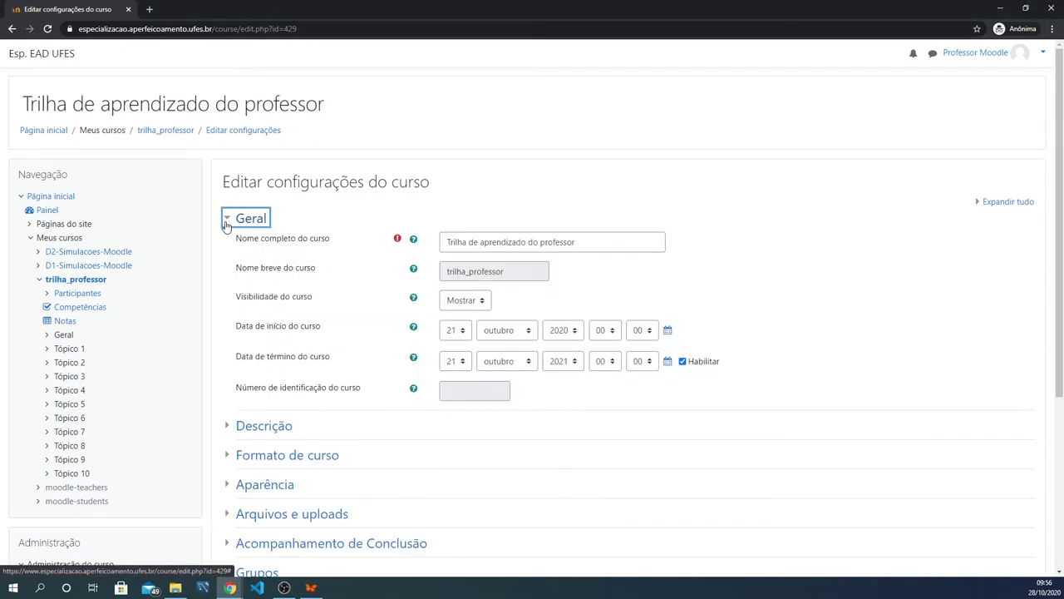
triple_click(528, 241)
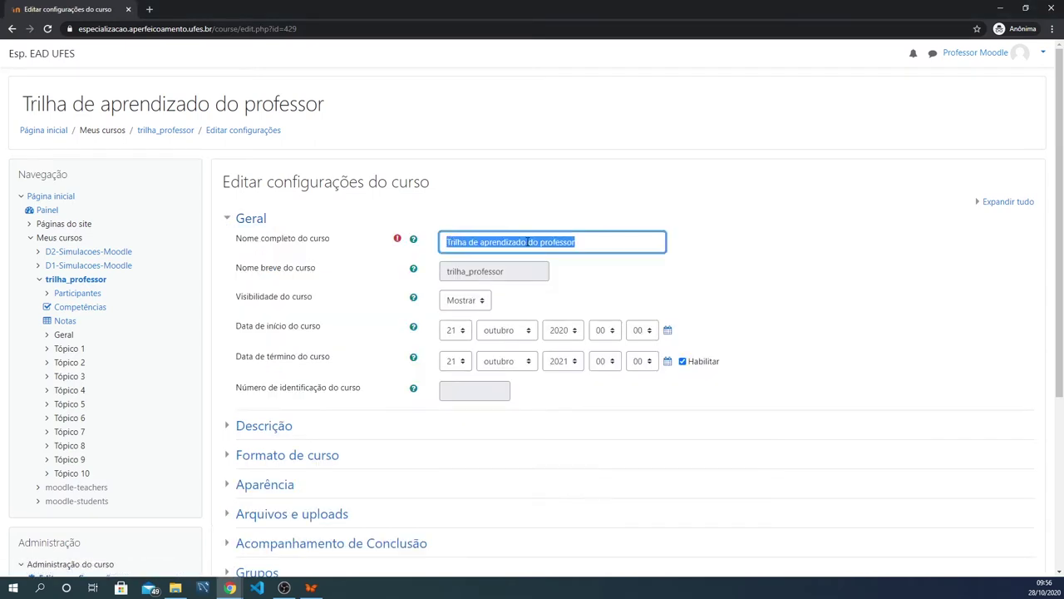
left_click(591, 240)
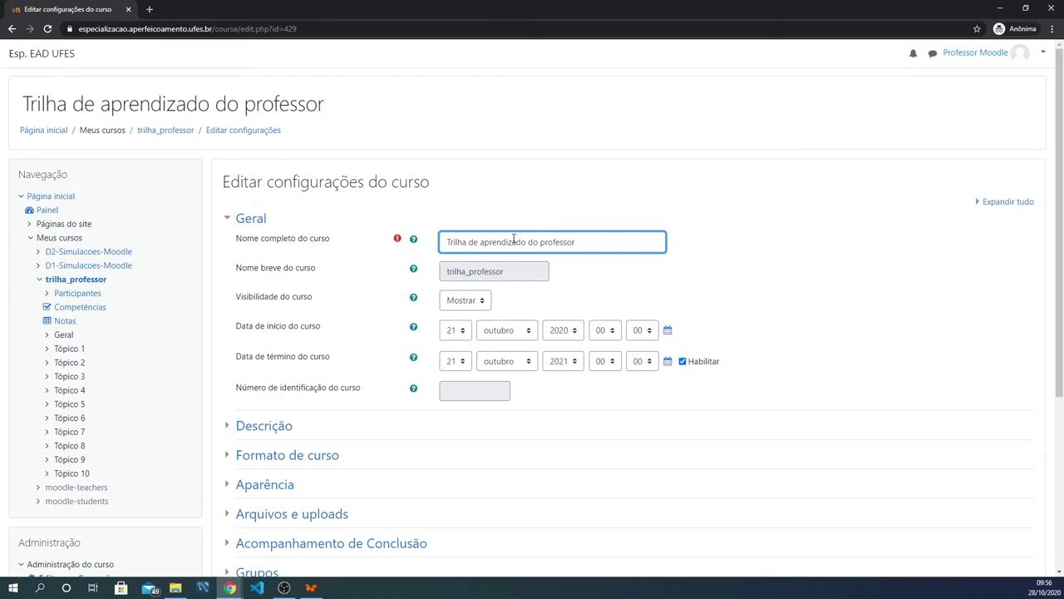
triple_click(520, 242)
left_click(627, 242)
left_click(475, 304)
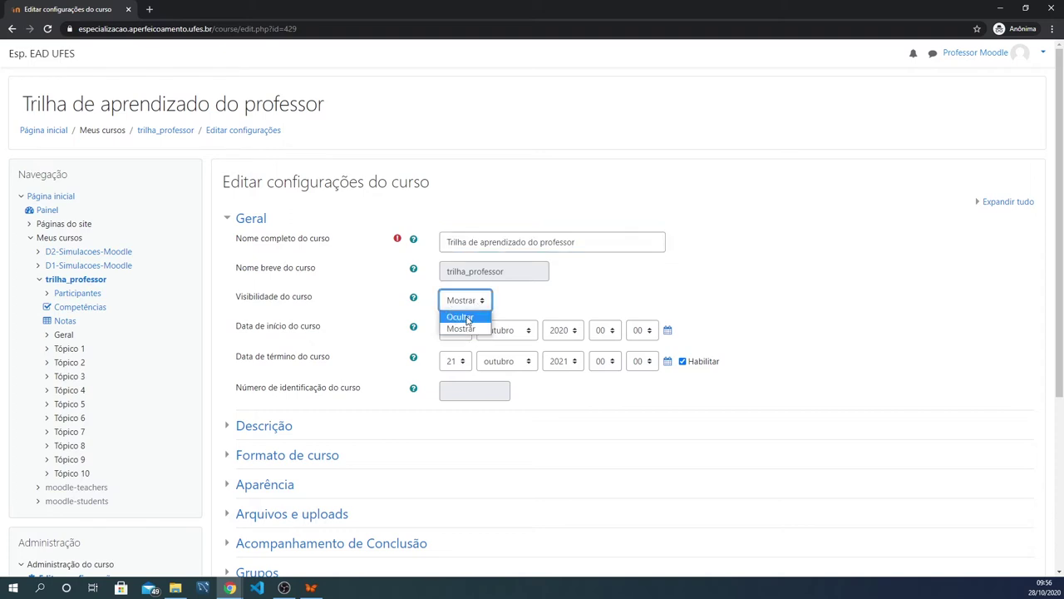
left_click(477, 302)
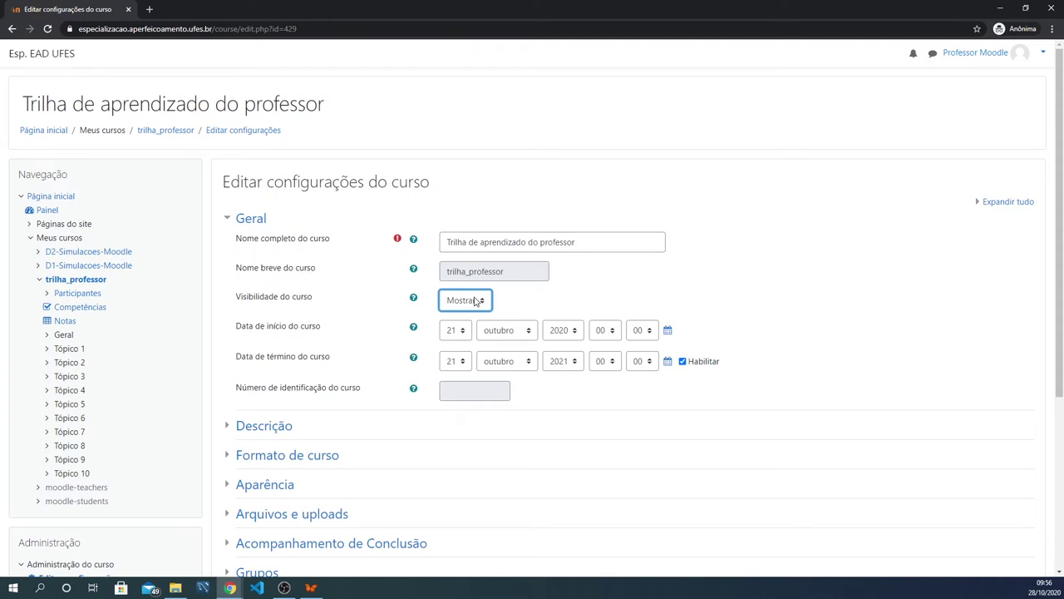
left_click(565, 304)
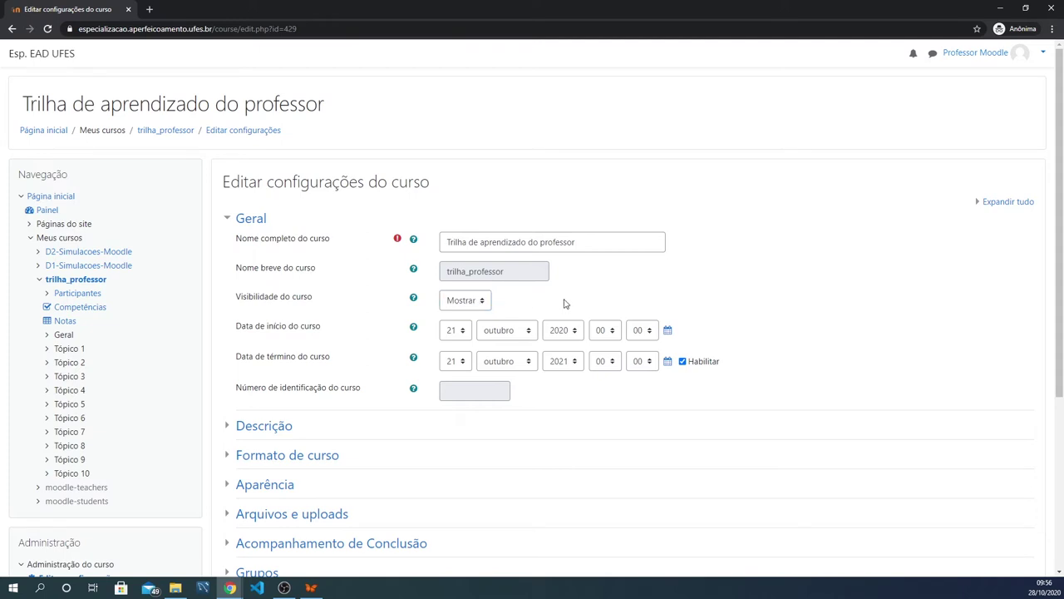
- Collapse the Geral section and look at the Sumário do curso editor in the Descrição section
left_click(227, 221)
left_click(227, 250)
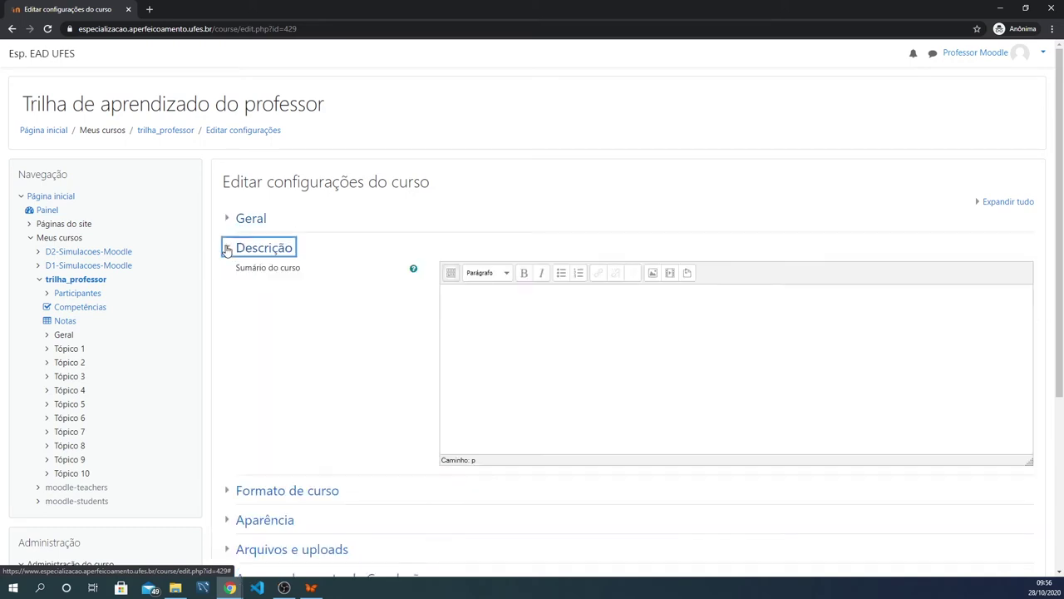
left_click(592, 323)
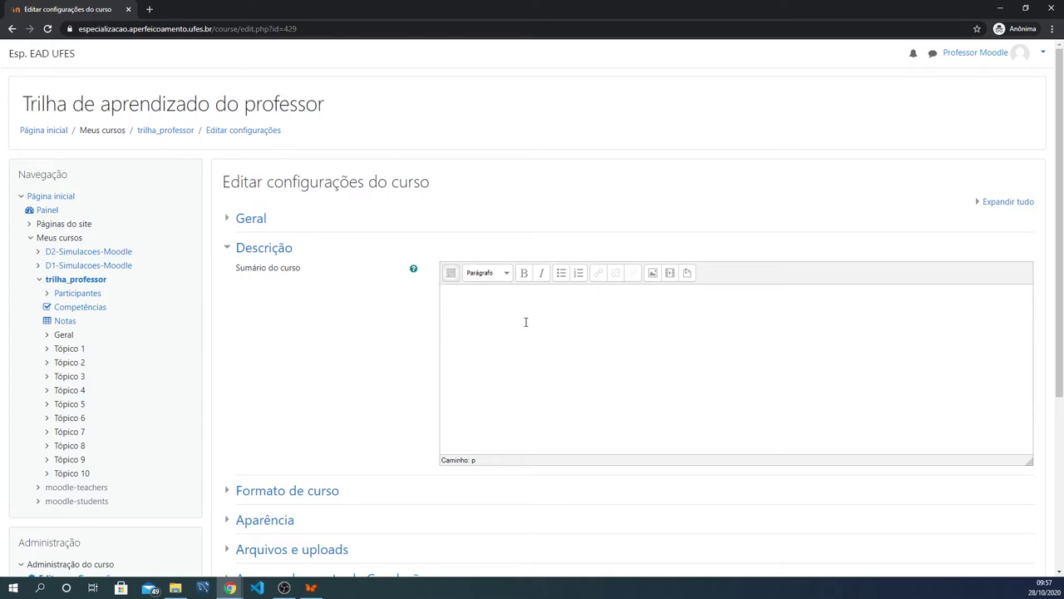
left_click(228, 247)
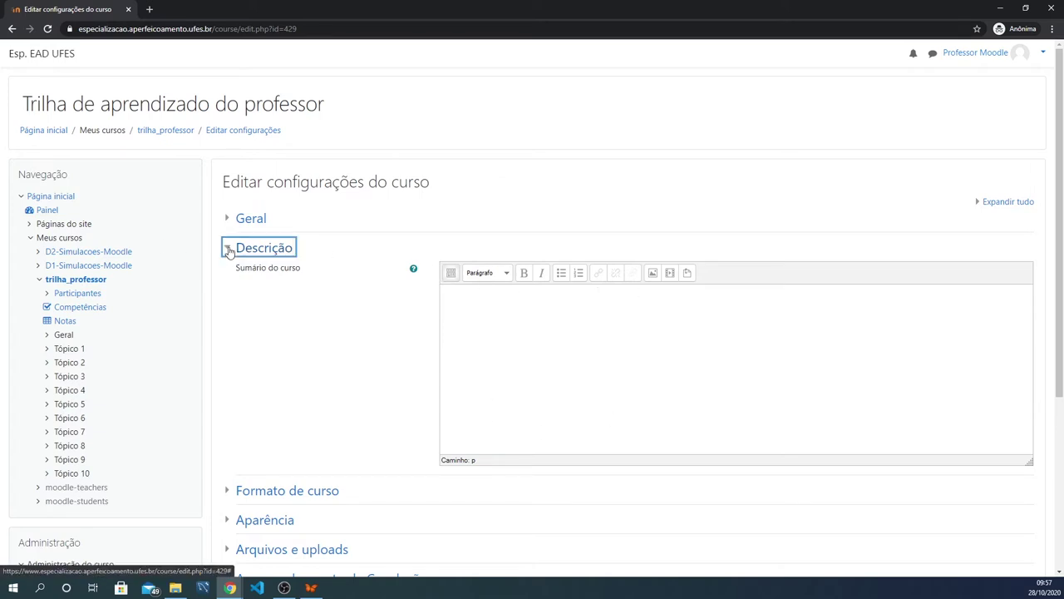
- Examine the Formato and Seções escondidas options in Formato de curso, checking the course dates in Geral meanwhile
left_click(228, 277)
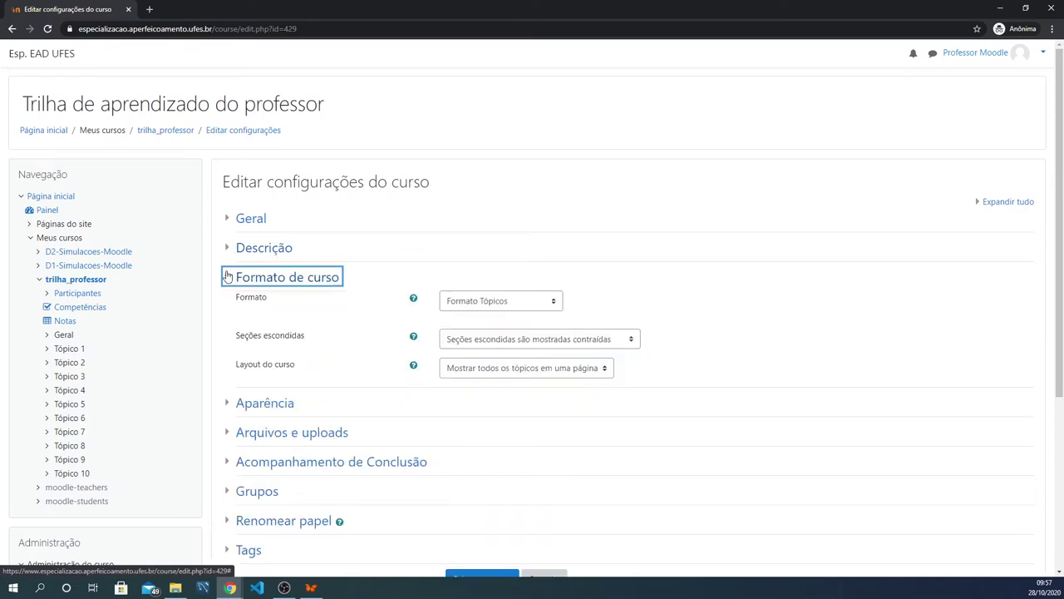
left_click(511, 304)
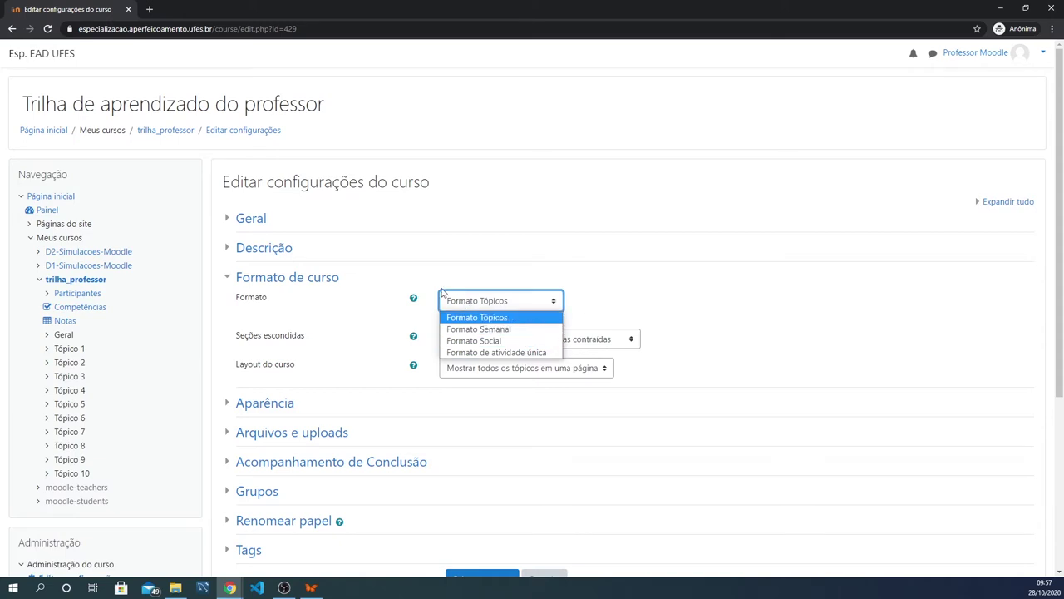
left_click(225, 219)
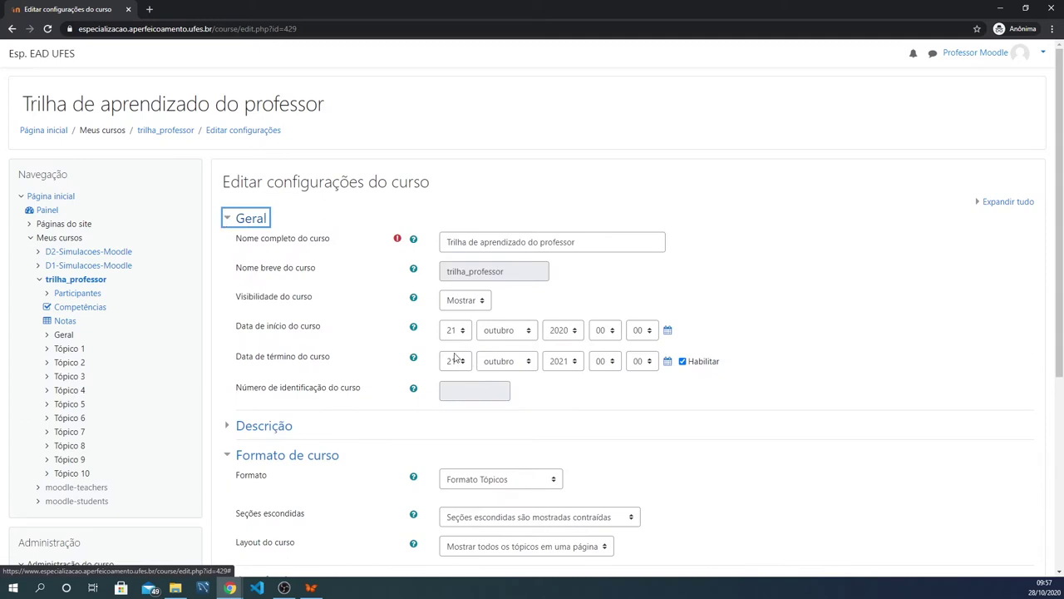
left_click(237, 215)
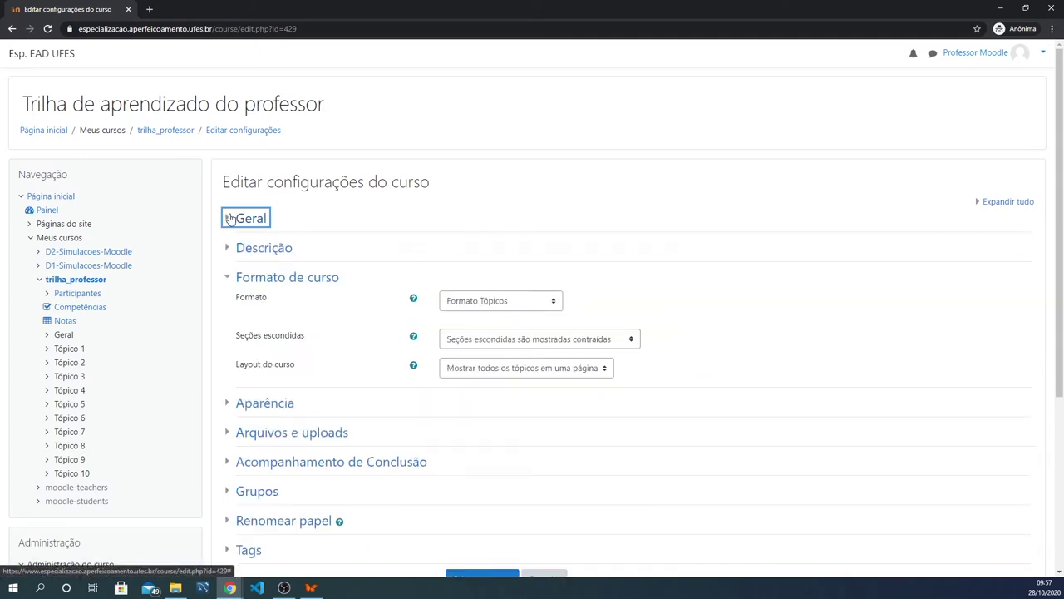
left_click(521, 301)
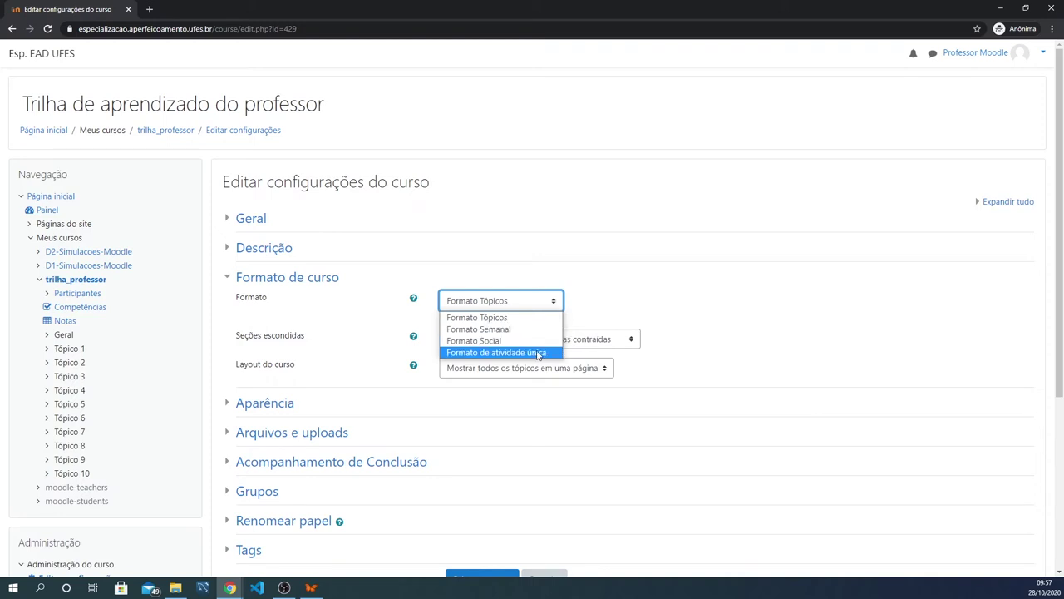
left_click(540, 306)
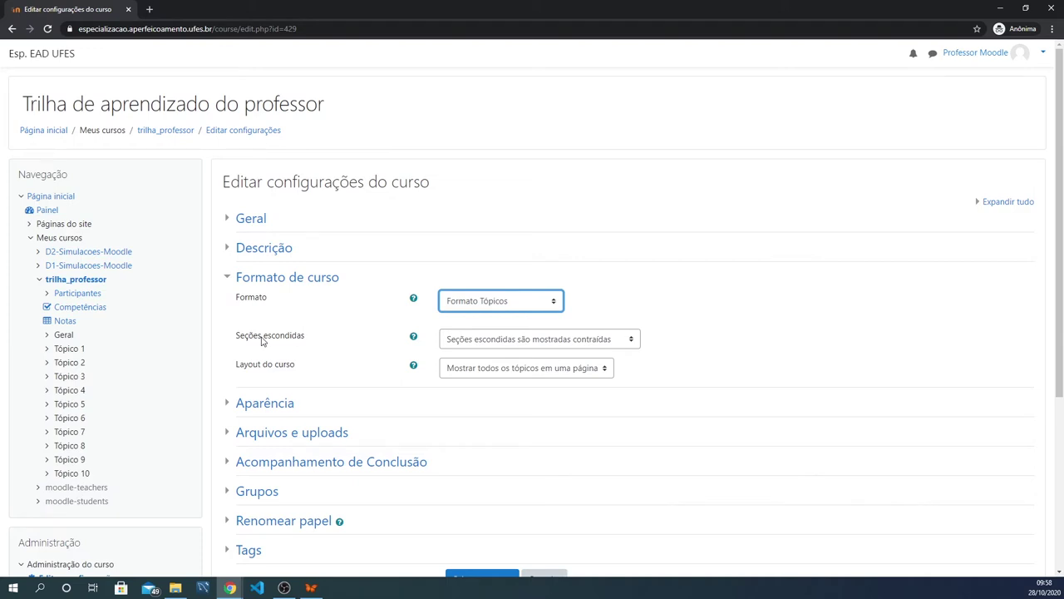
left_click(543, 346)
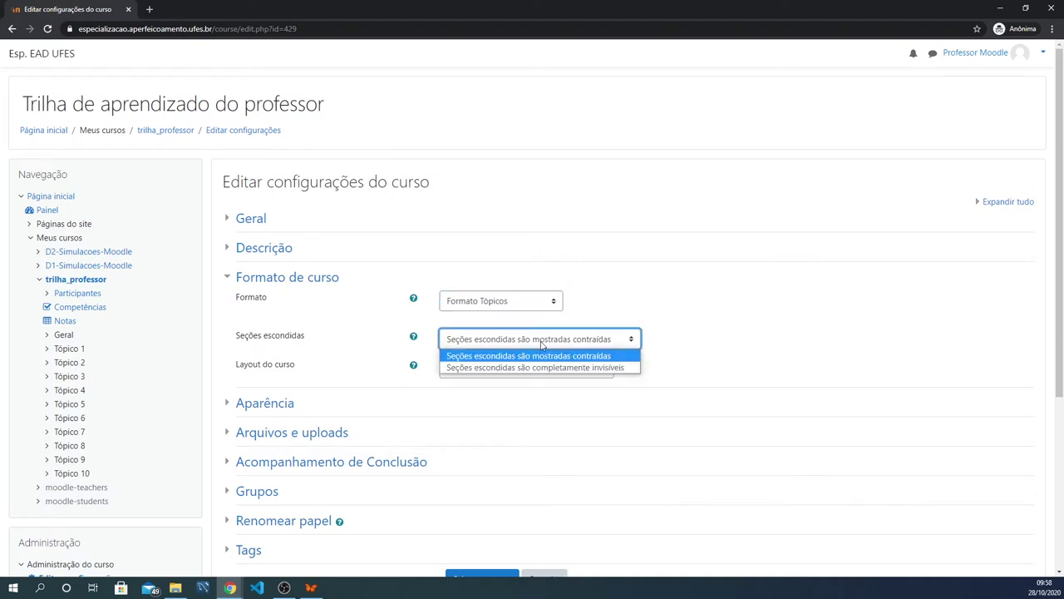
left_click(542, 346)
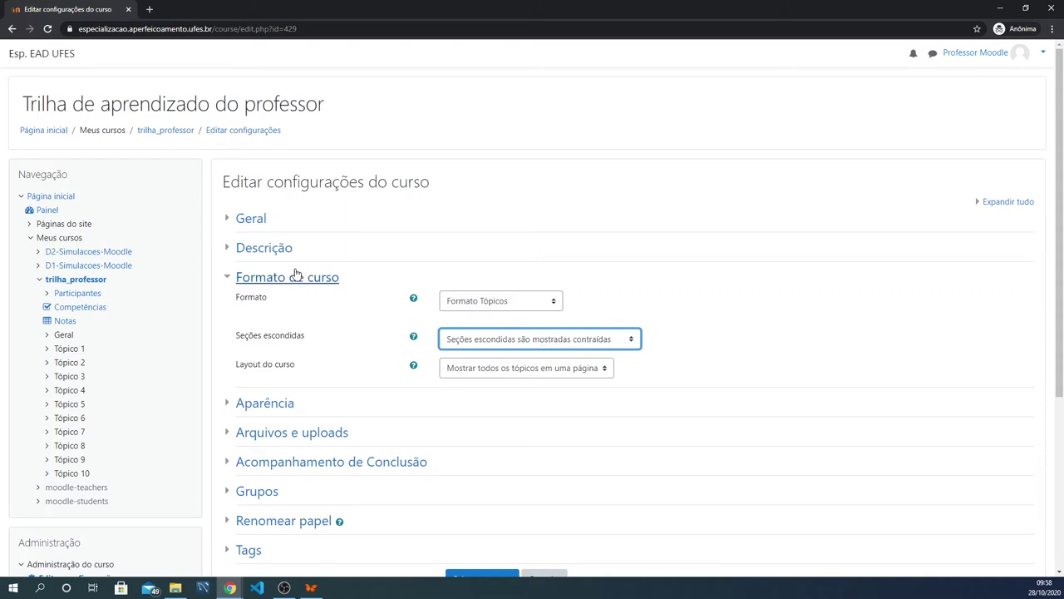
left_click(225, 279)
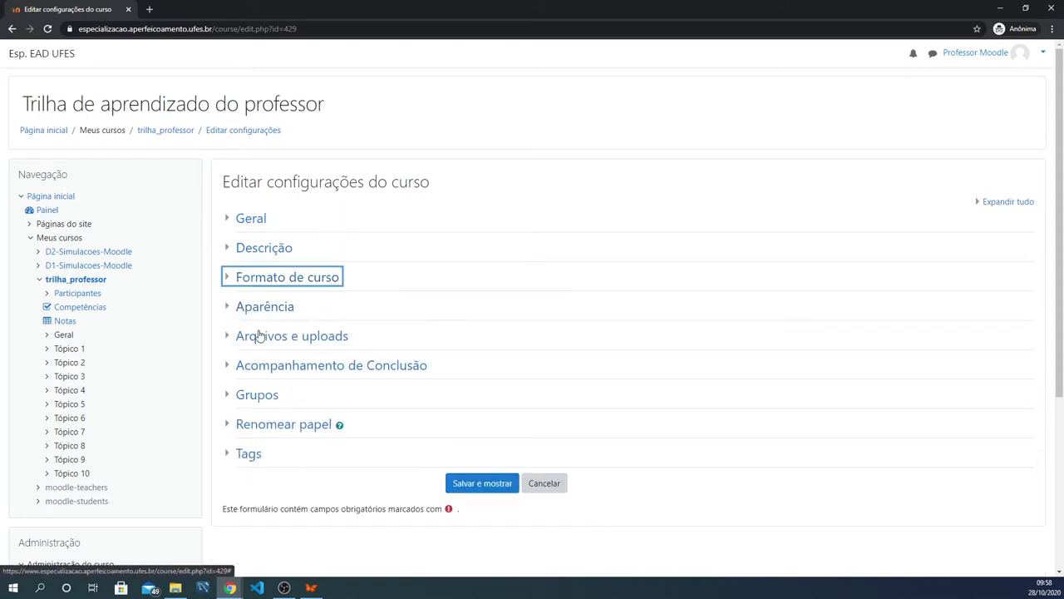
- Review the Acompanhamento de Conclusão and Grupos settings of the course
left_click(229, 368)
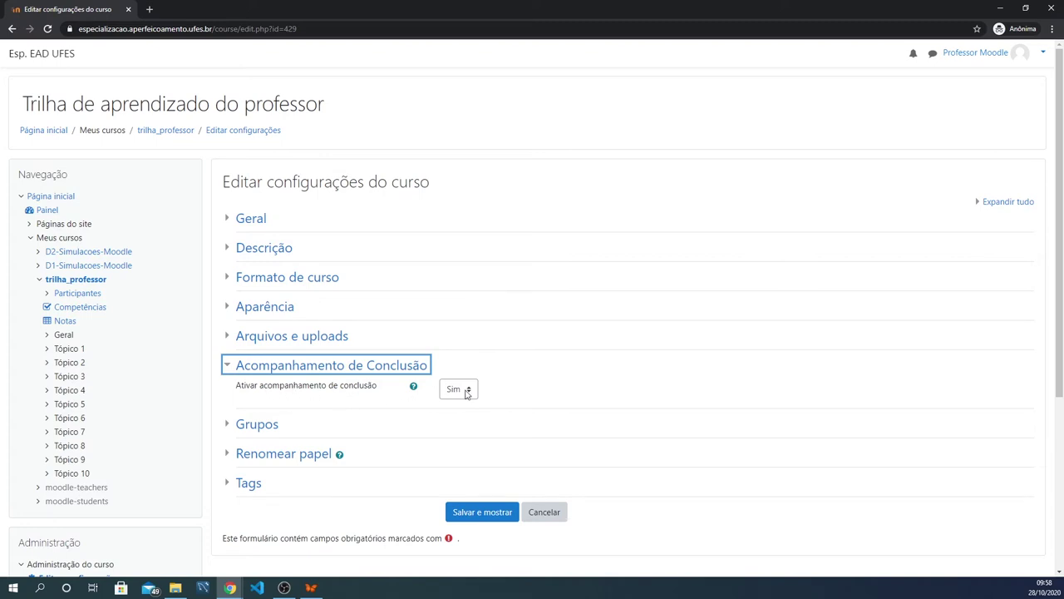
left_click(227, 369)
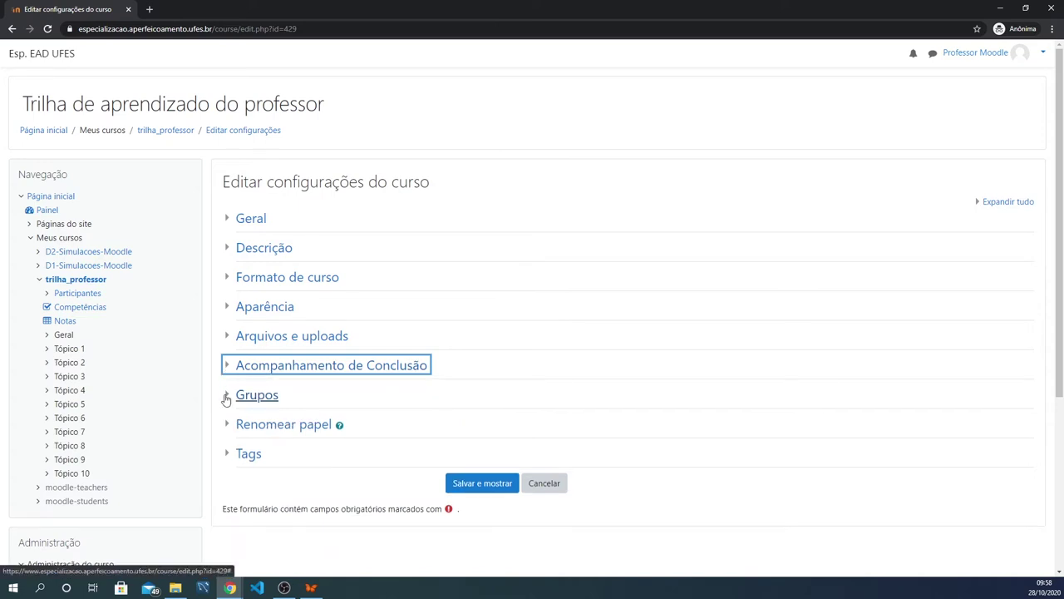
left_click(227, 396)
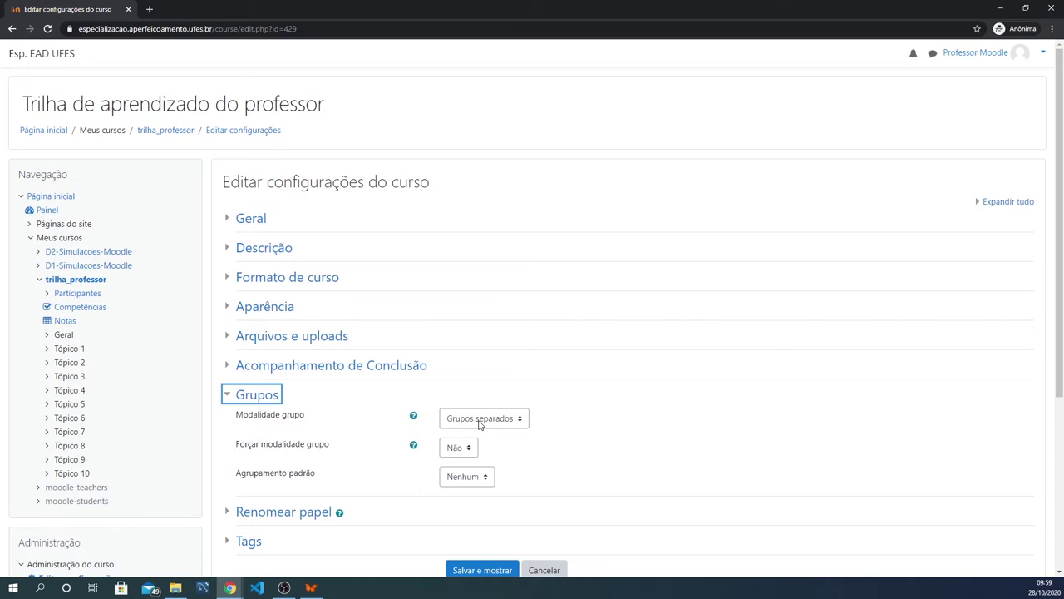
left_click(227, 397)
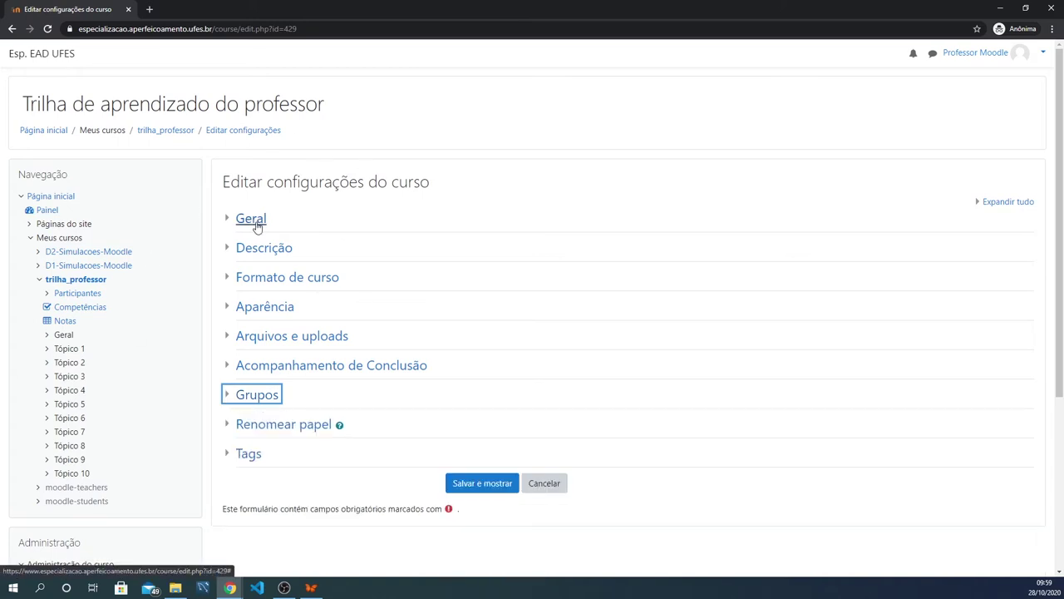
- Save the course settings, return to the course page and turn editing on
left_click(480, 487)
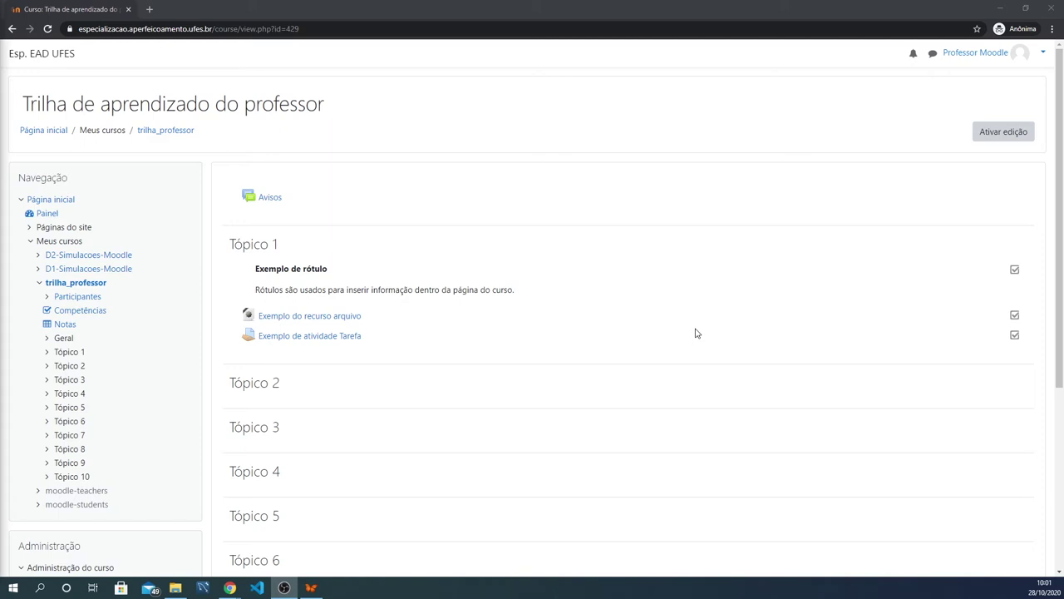
left_click(1011, 141)
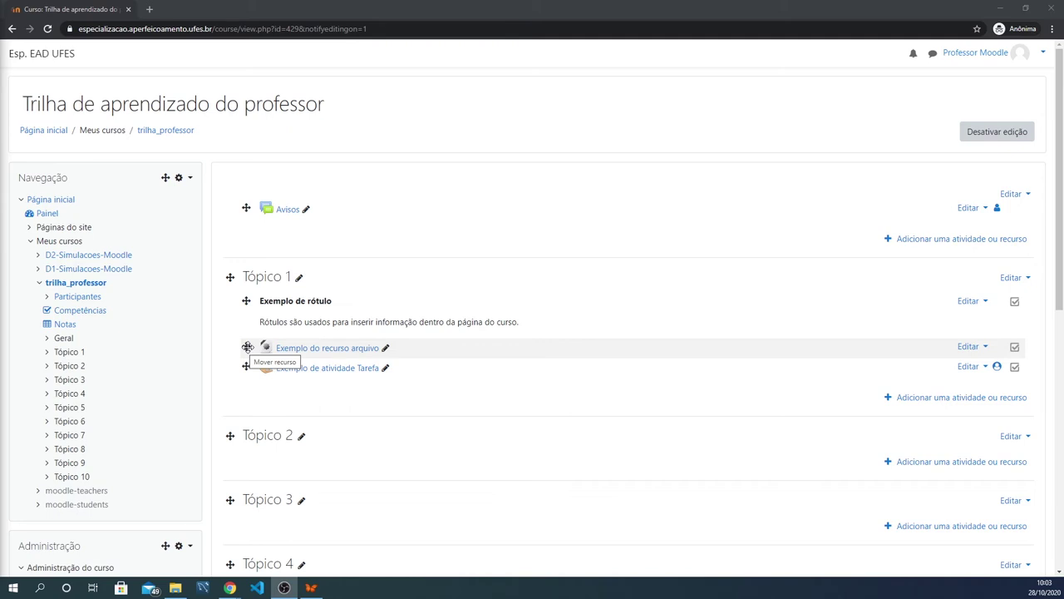
- Move Exemplo do recurso arquivo above Exemplo de rótulo in Tópico 1, and return it to its place below the label
left_click_drag(247, 347, 242, 301)
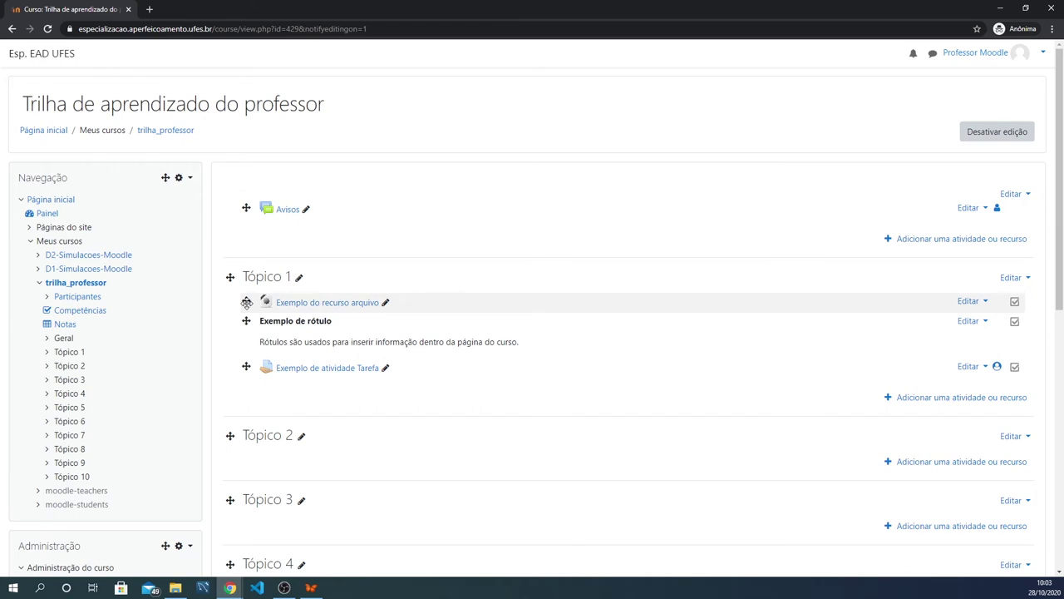
left_click_drag(246, 302, 245, 353)
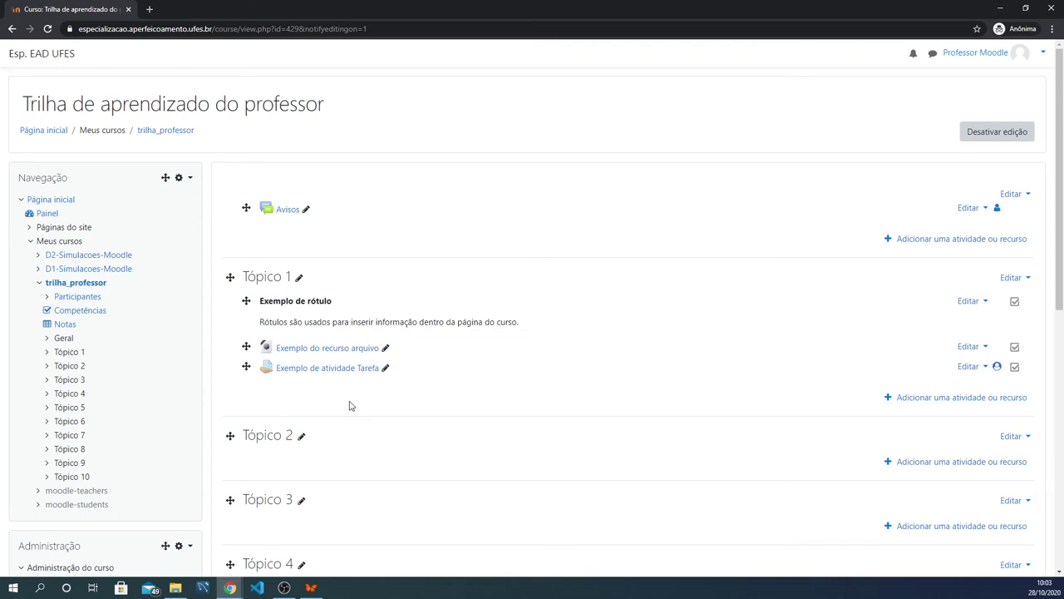
- Open the title of the Avisos forum for inline editing and cancel the rename
left_click(307, 212)
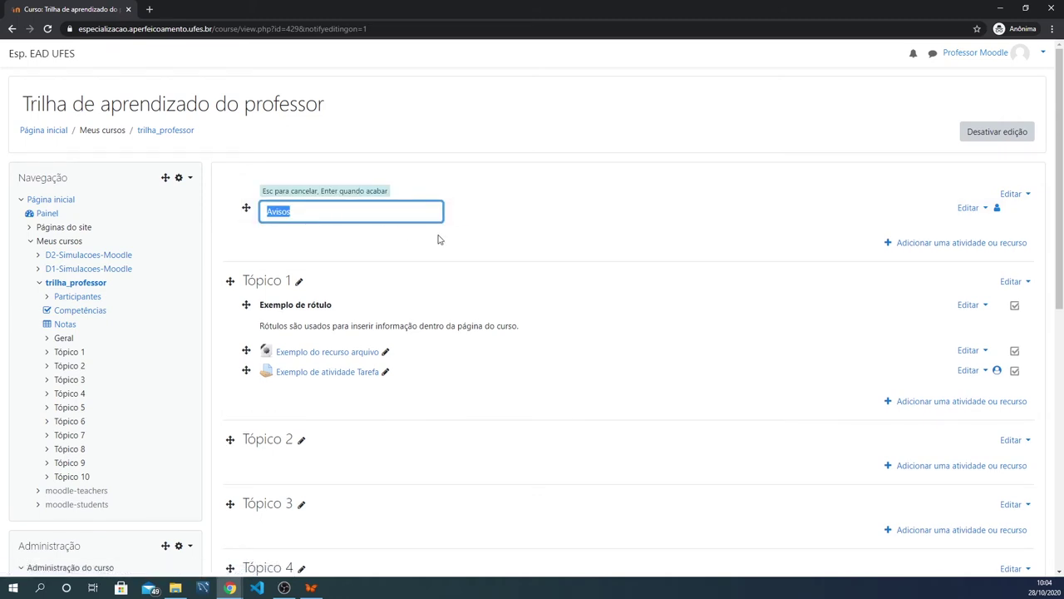
key("Escape")
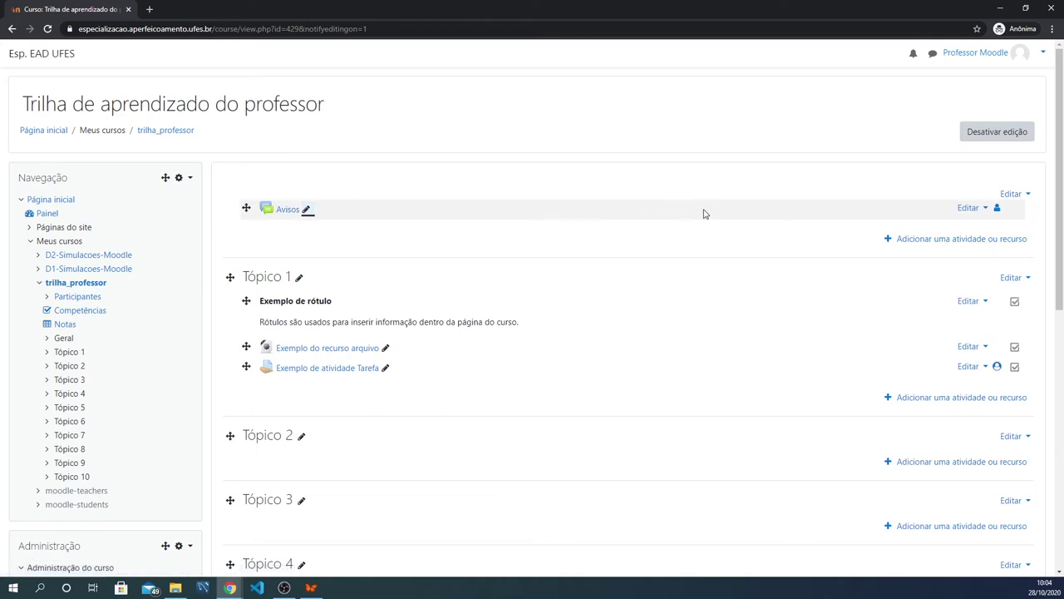
- Review the editing options available for the Avisos forum without applying any of them
left_click(985, 209)
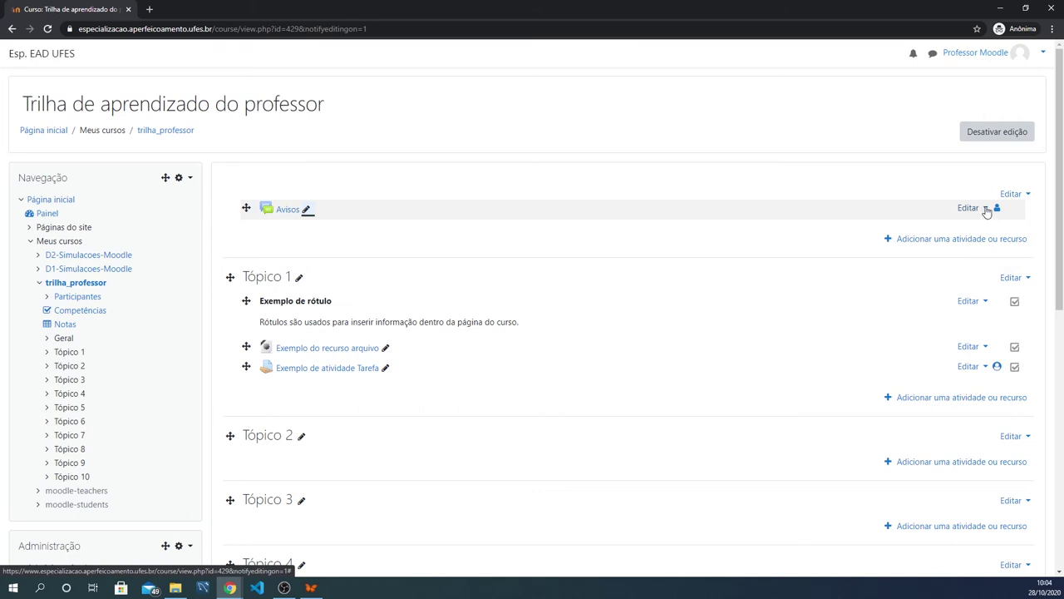
left_click(986, 211)
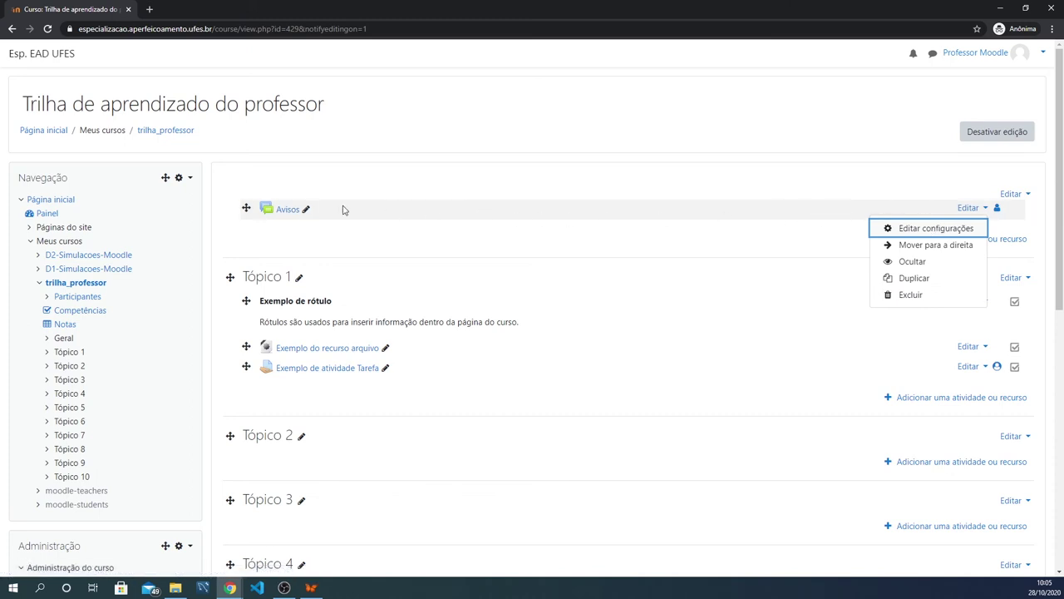
left_click(986, 208)
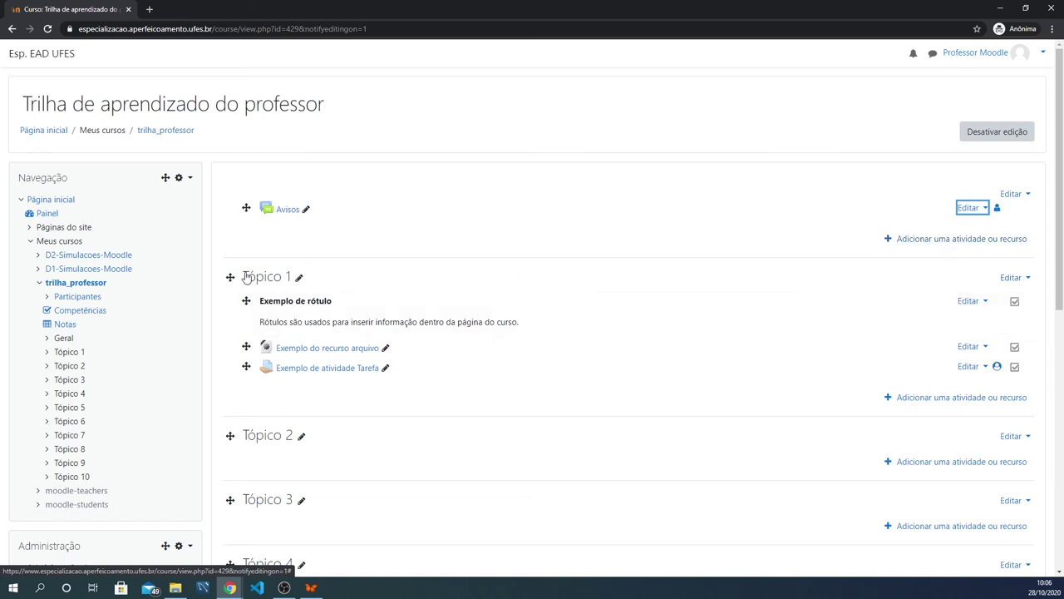
- Review the editing options available for the Tópico 1 section without applying any of them
left_click(1028, 277)
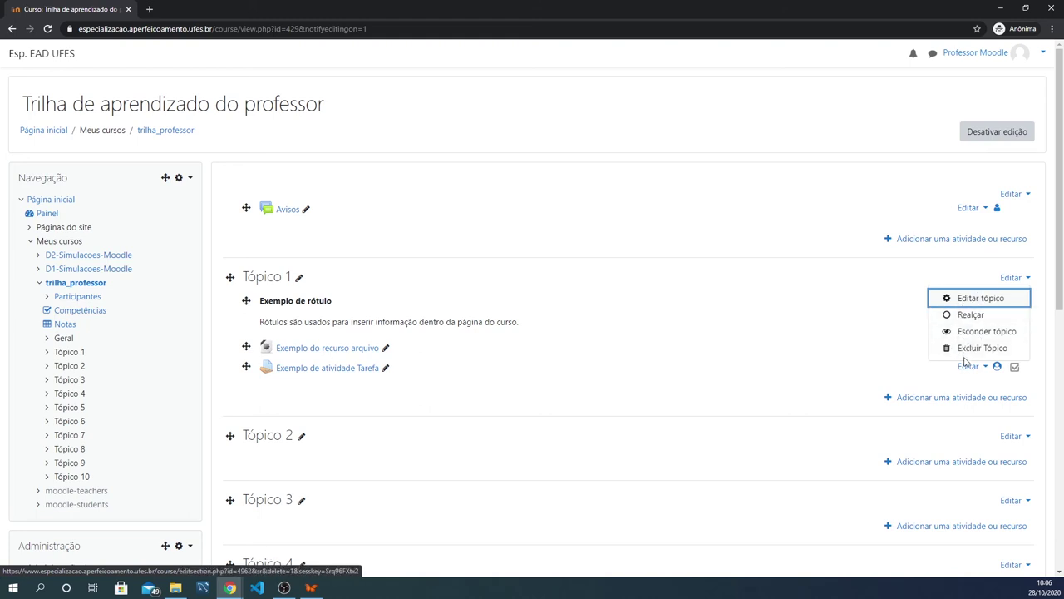
left_click(1029, 280)
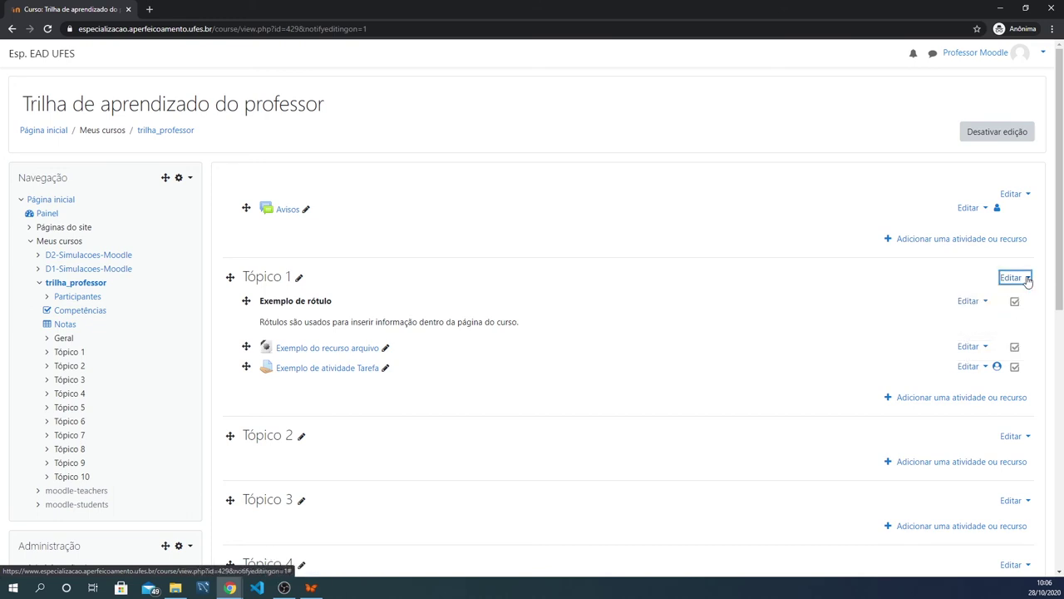
left_click(899, 286)
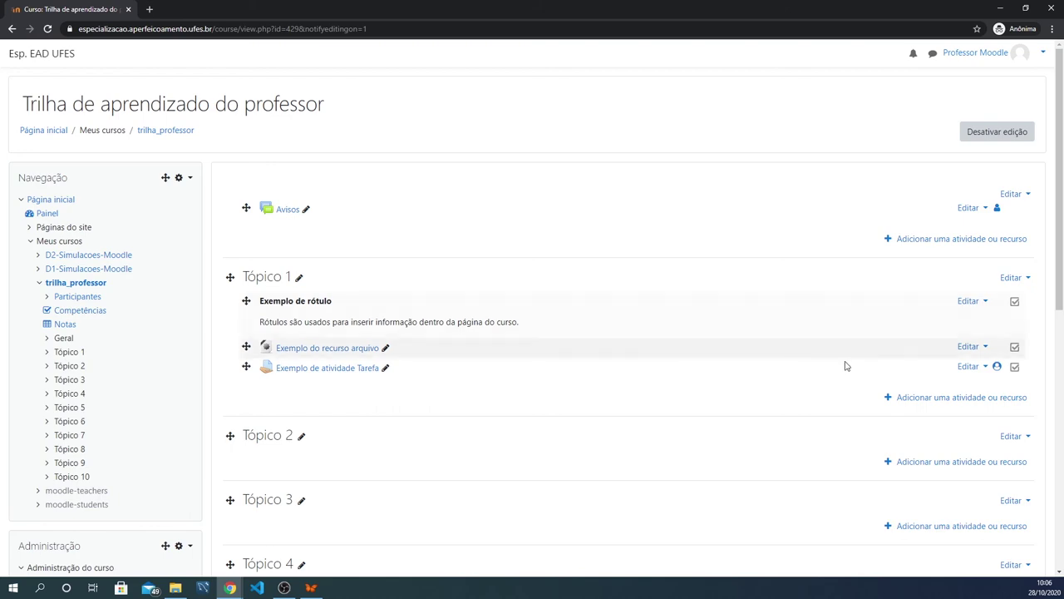
scroll(834, 347, "down", 6)
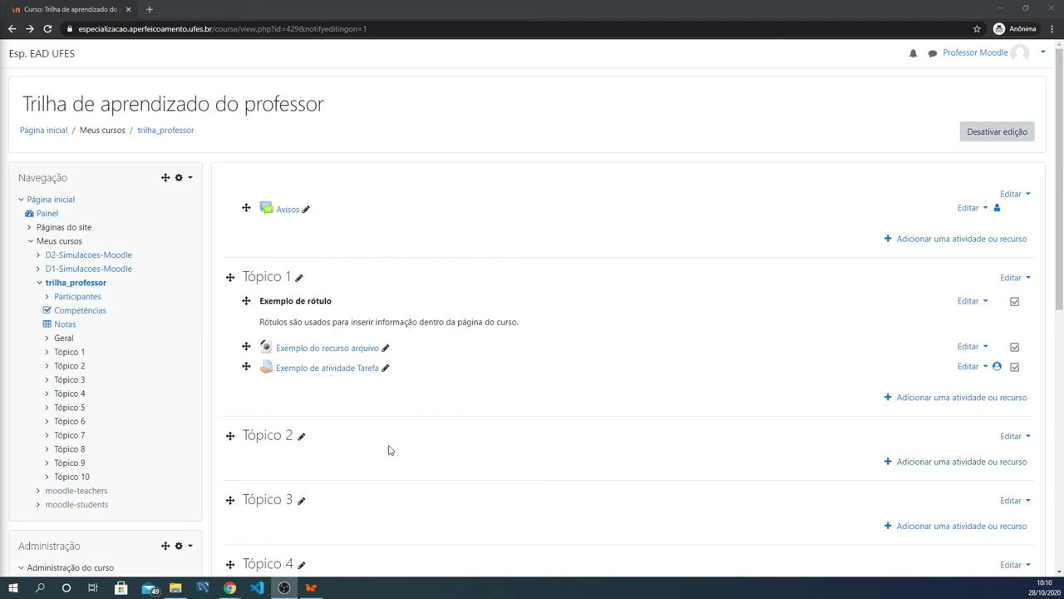
- Open the activity and resource chooser for Tópico 2 and browse the Atividades, Recursos and Todos lists
left_click(954, 462)
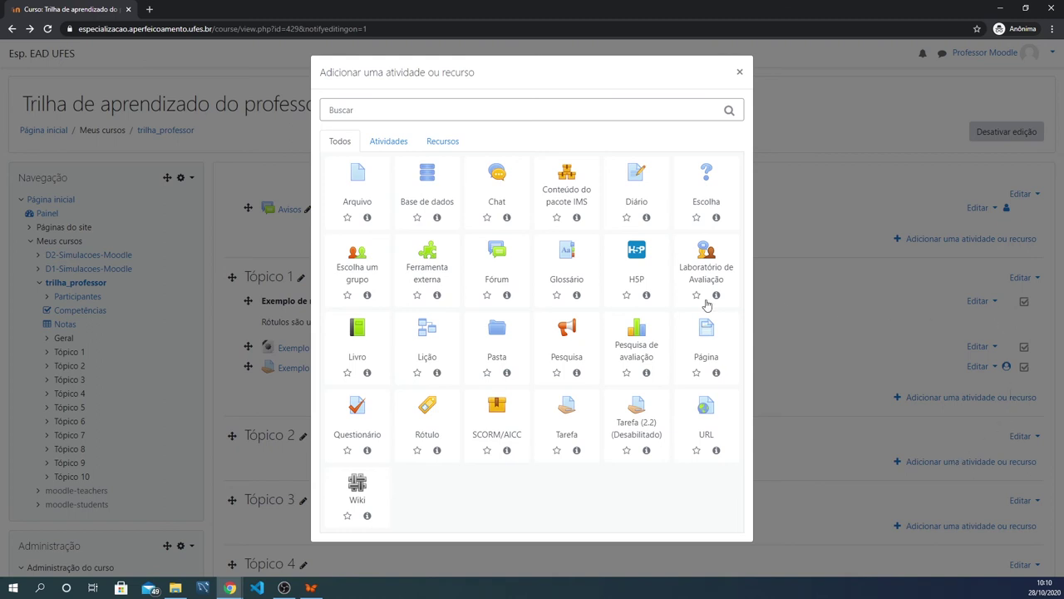
left_click(380, 111)
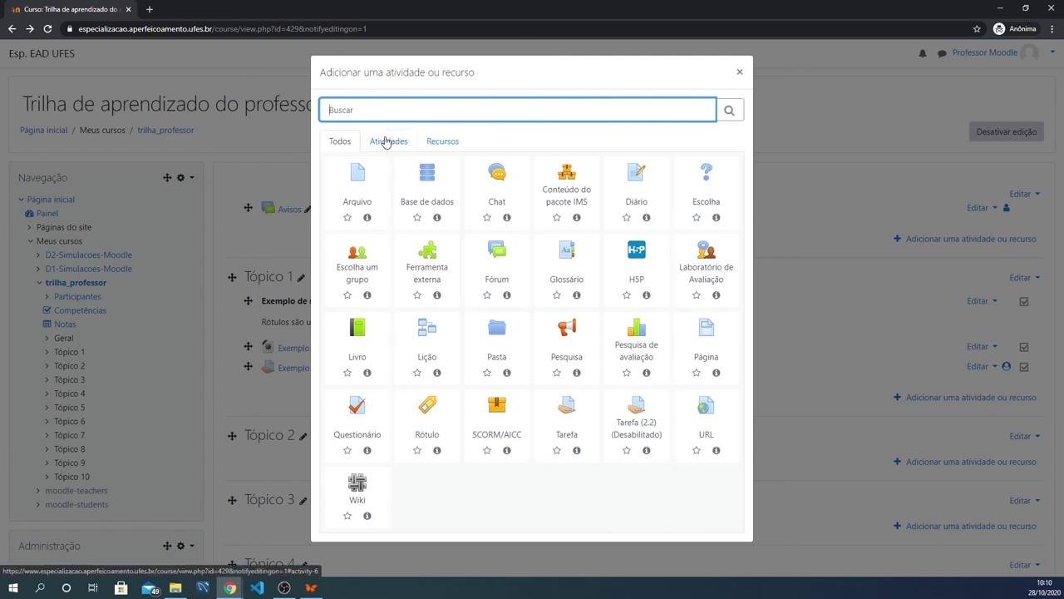
left_click(386, 143)
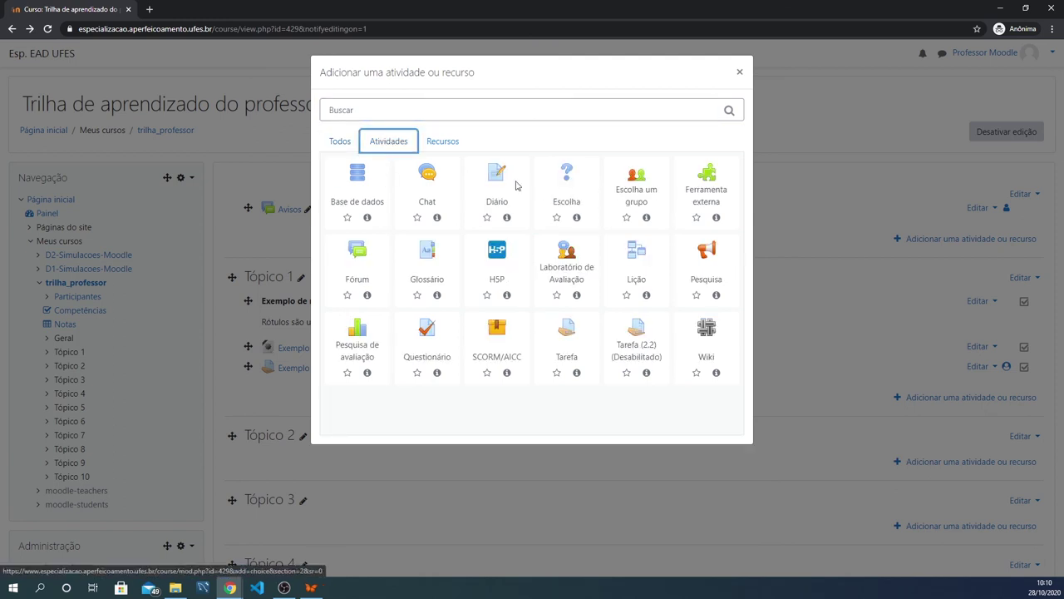
left_click(456, 143)
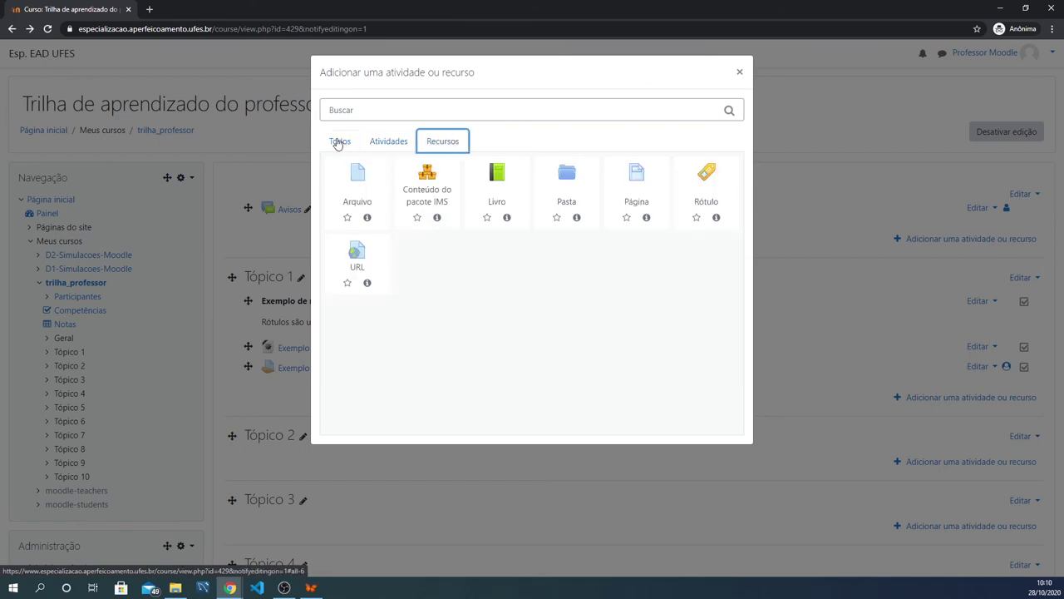
left_click(338, 143)
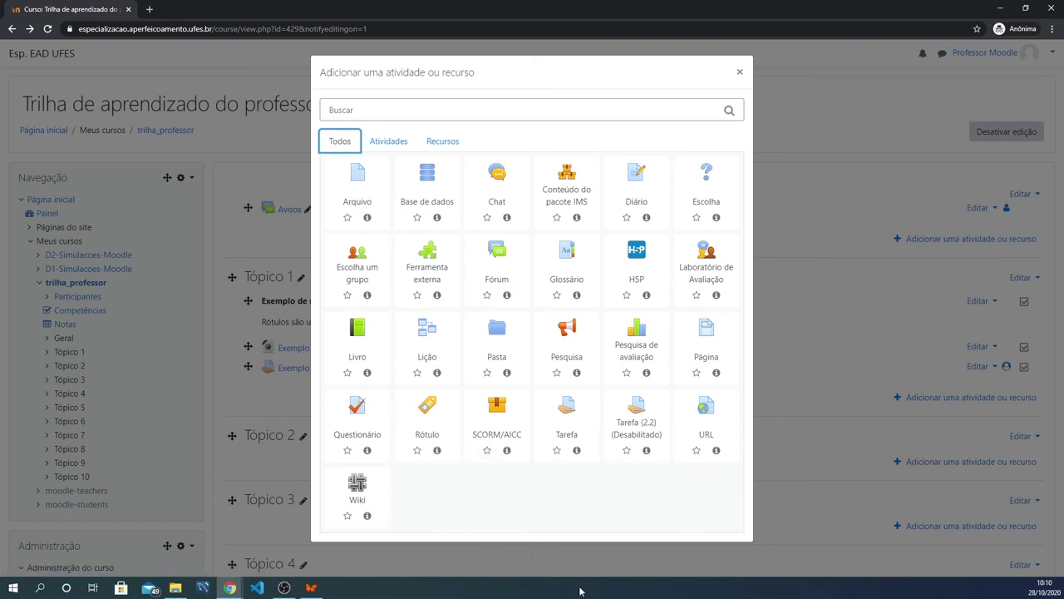
- Read the description of the URL resource in the chooser and return to the full list
left_click(714, 451)
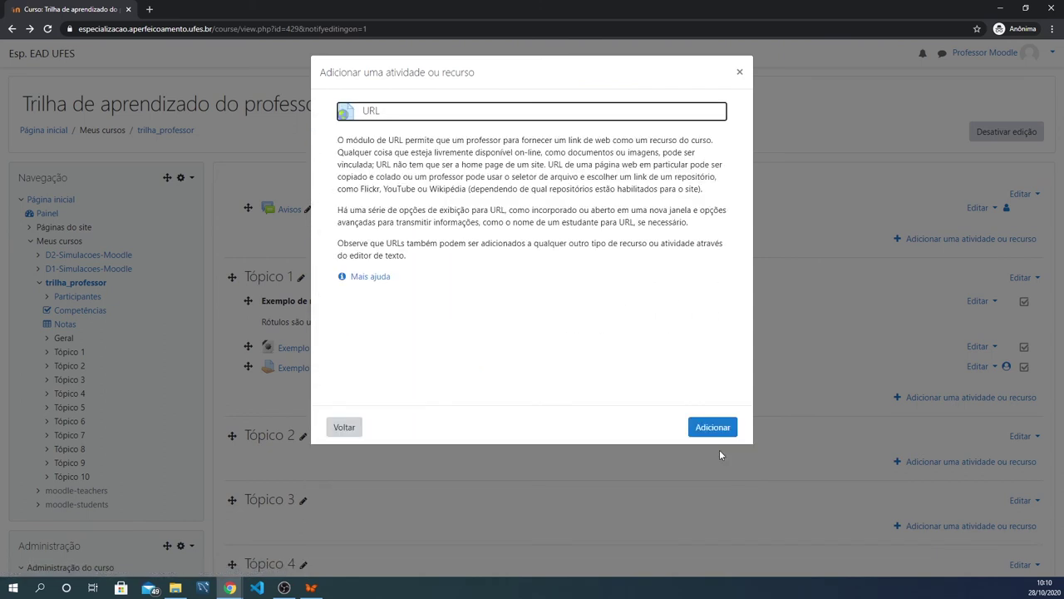
left_click(404, 143)
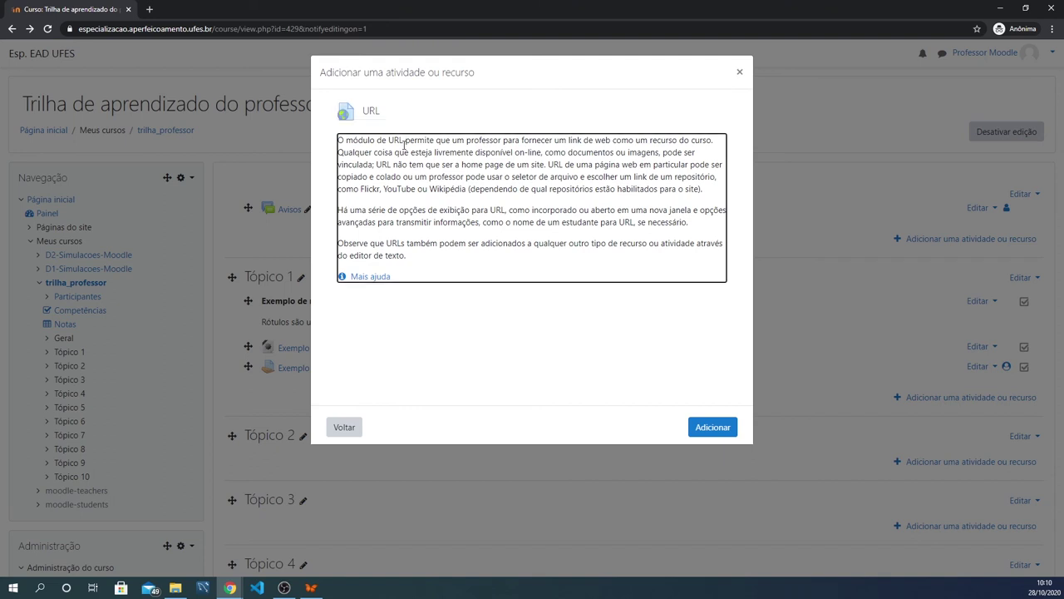
left_click(516, 313)
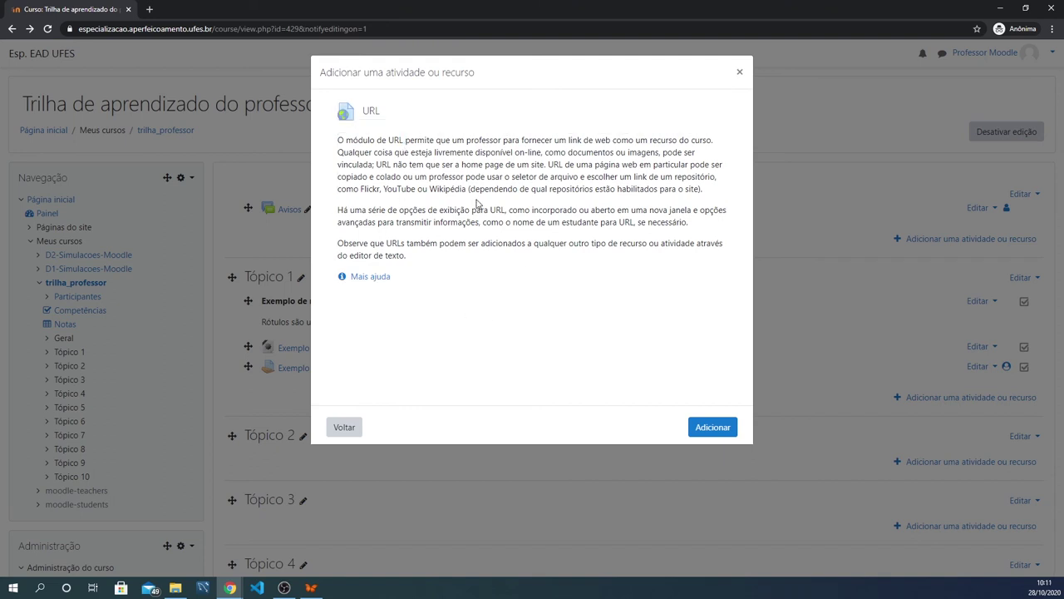
left_click(344, 427)
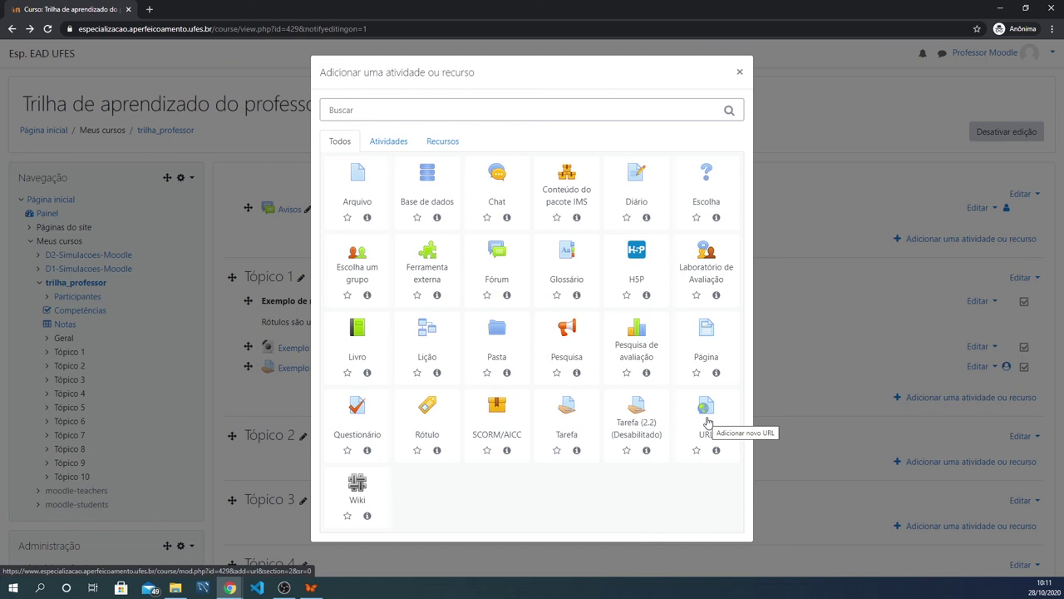
- Close the activity and resource chooser without adding anything, and turn course editing off
left_click(740, 75)
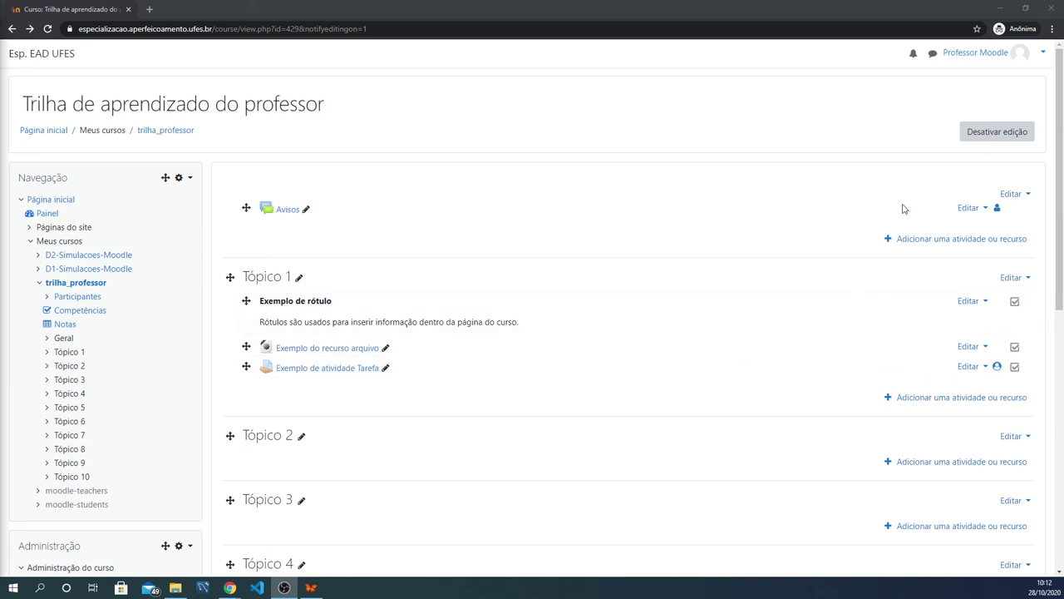
left_click(983, 136)
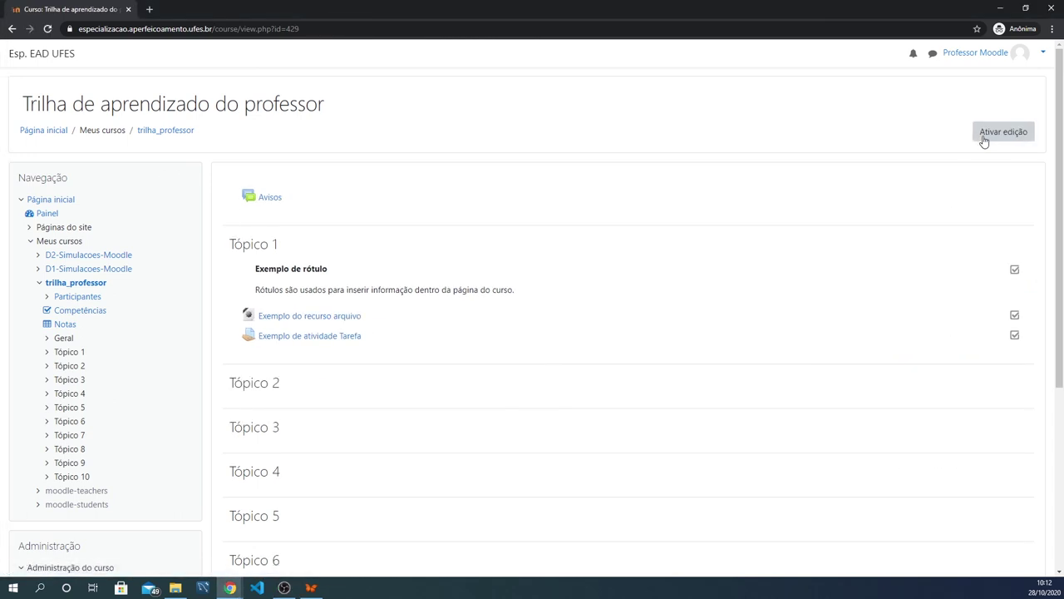